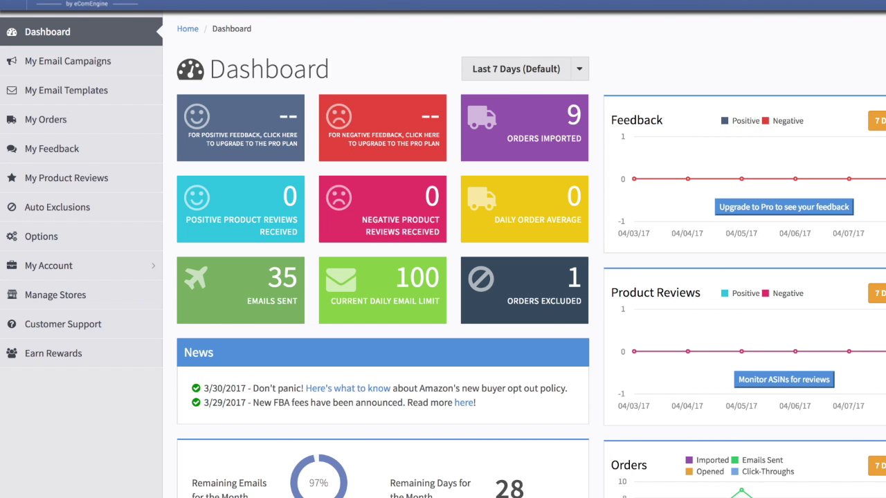
# Examine the dashboard's statistics tiles, feedback, review and order charts, remaining monthly emails and Activity Log.
pyautogui.scroll(-3, 451, 78)
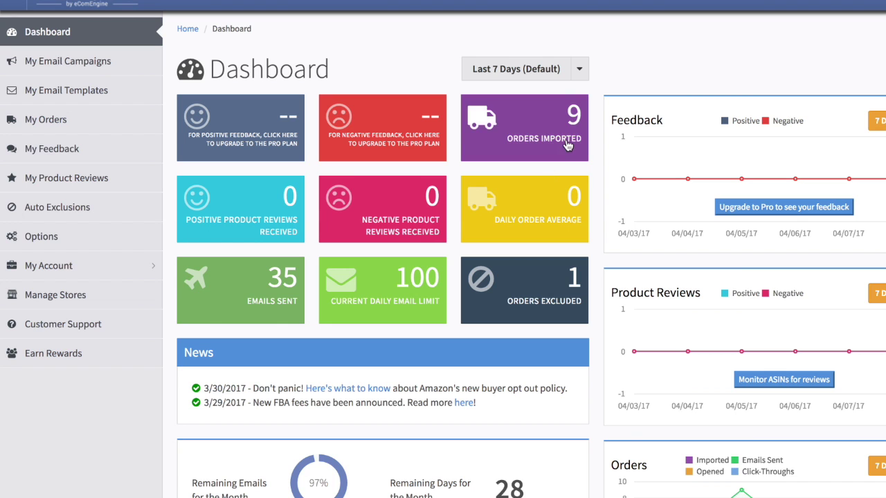
pyautogui.scroll(-1, 466, 246)
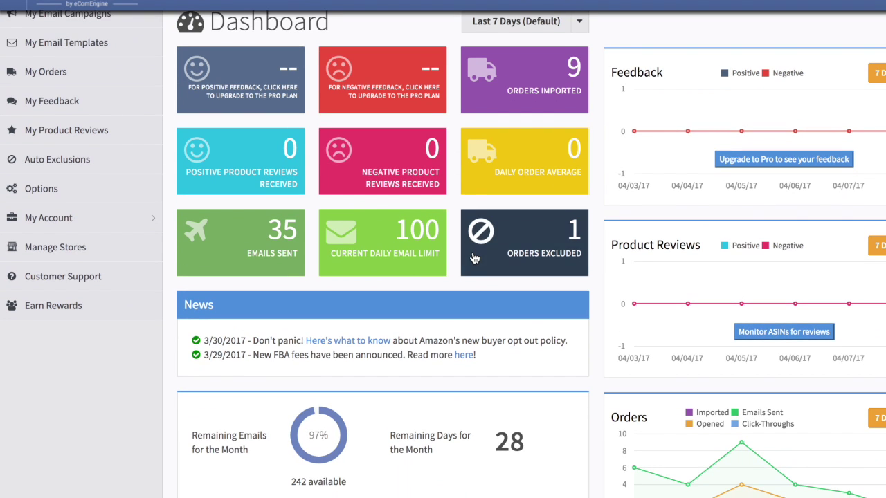
pyautogui.scroll(1, 475, 258)
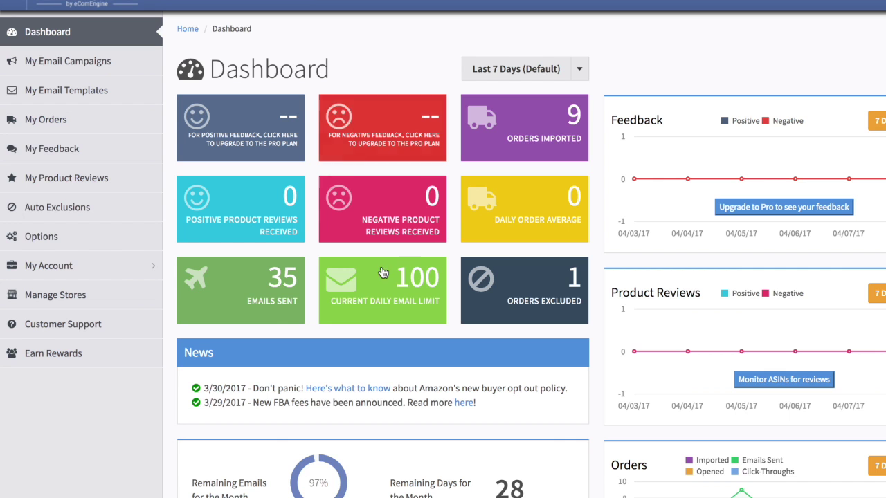
pyautogui.scroll(-2, 624, 322)
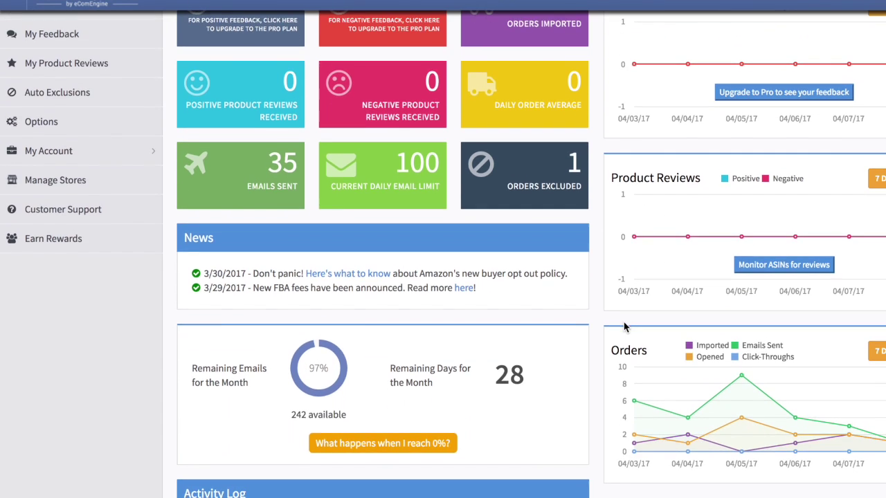
pyautogui.scroll(2, 625, 271)
pyautogui.scroll(-1, 668, 256)
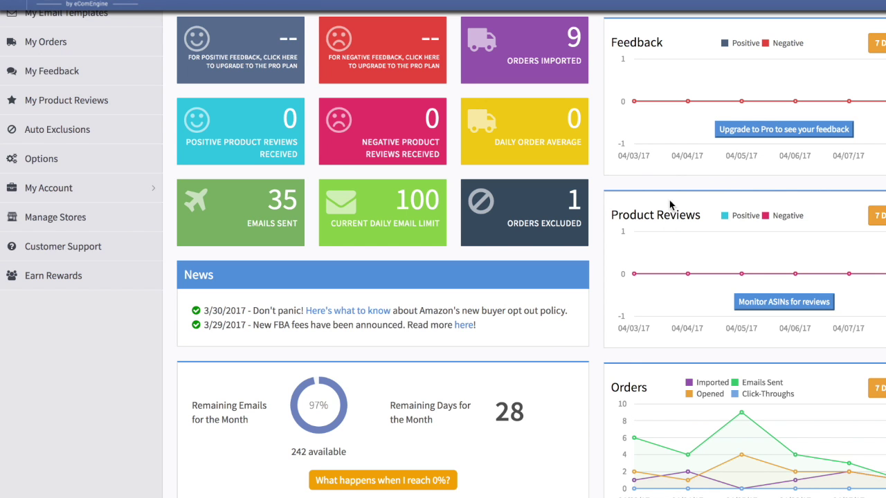
pyautogui.scroll(-1, 672, 183)
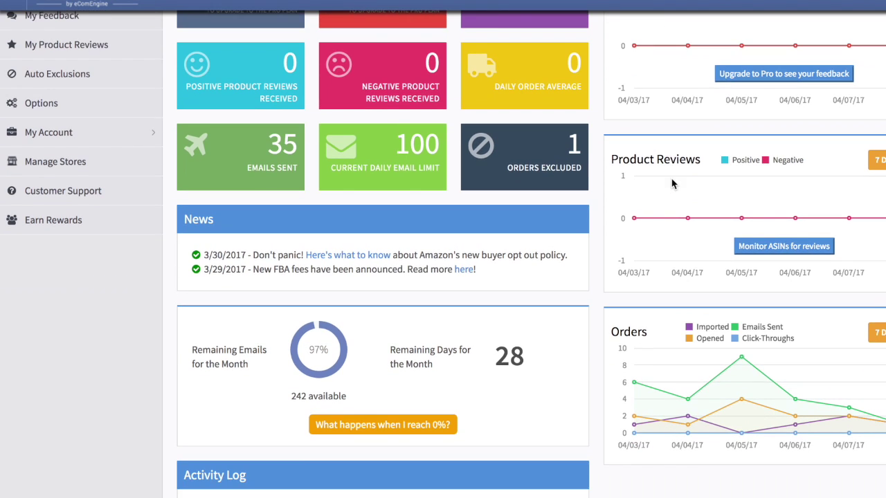
pyautogui.scroll(-2, 720, 183)
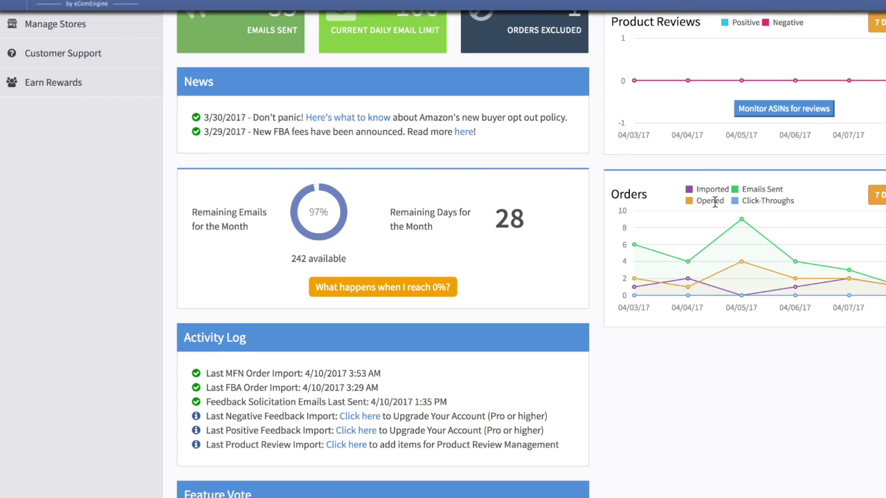
pyautogui.scroll(-1, 567, 273)
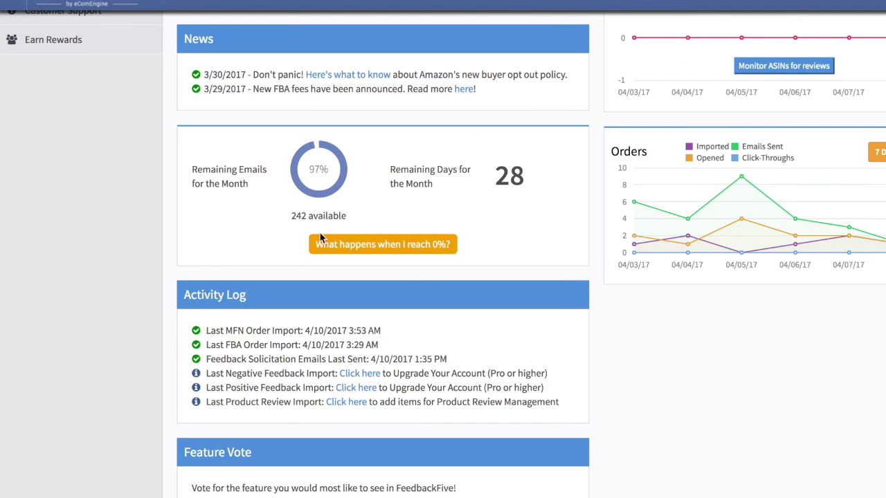
pyautogui.scroll(3, 490, 301)
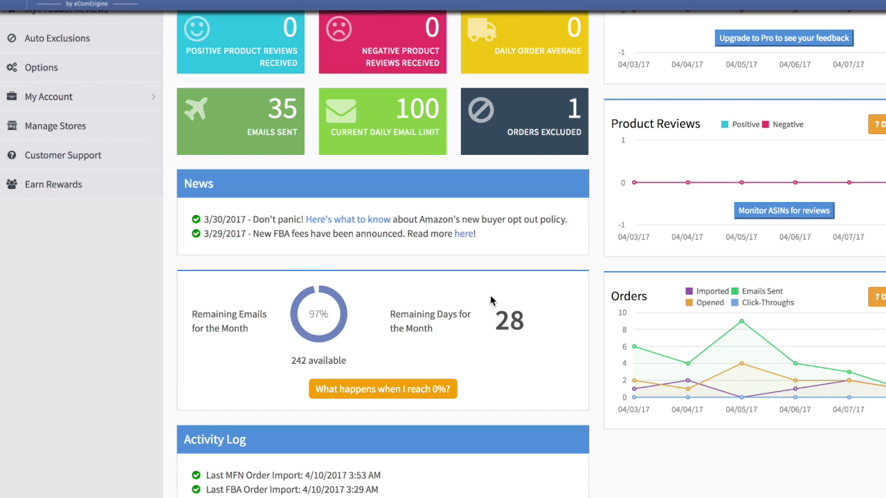
pyautogui.scroll(3, 491, 300)
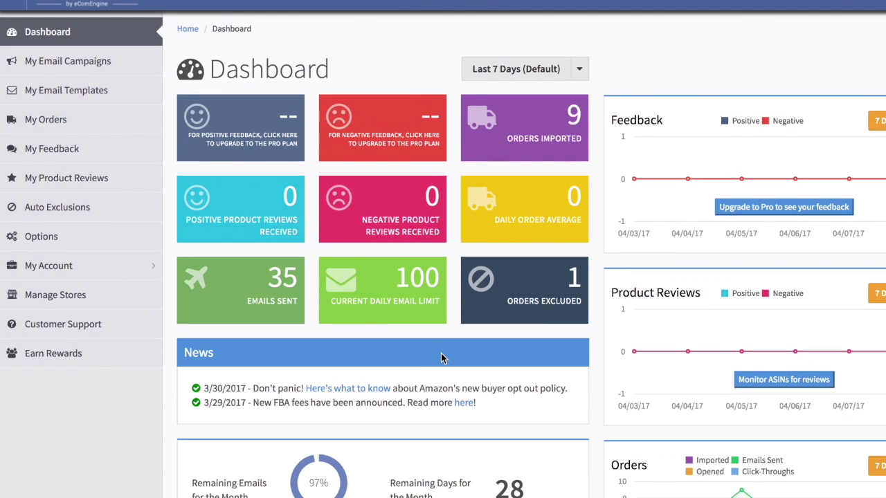
pyautogui.moveTo(346, 298)
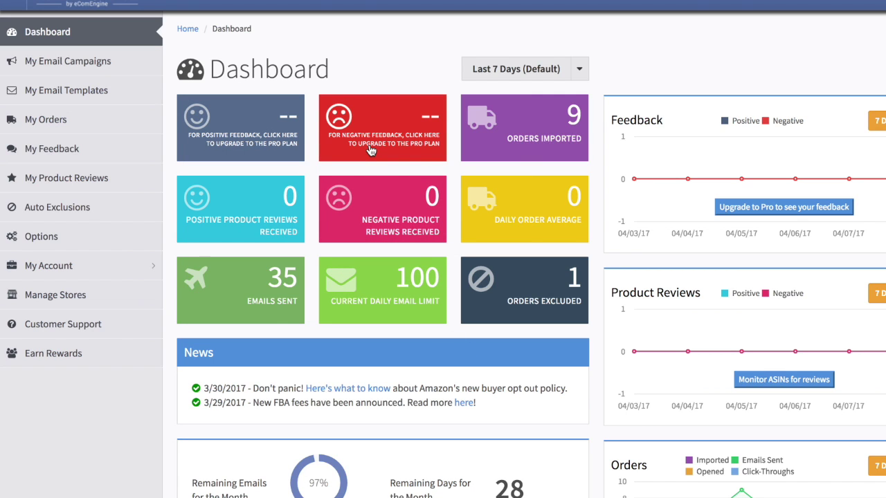
# Open My Email Campaigns and review the default campaigns with their status, email statistics and templates.
pyautogui.click(92, 64)
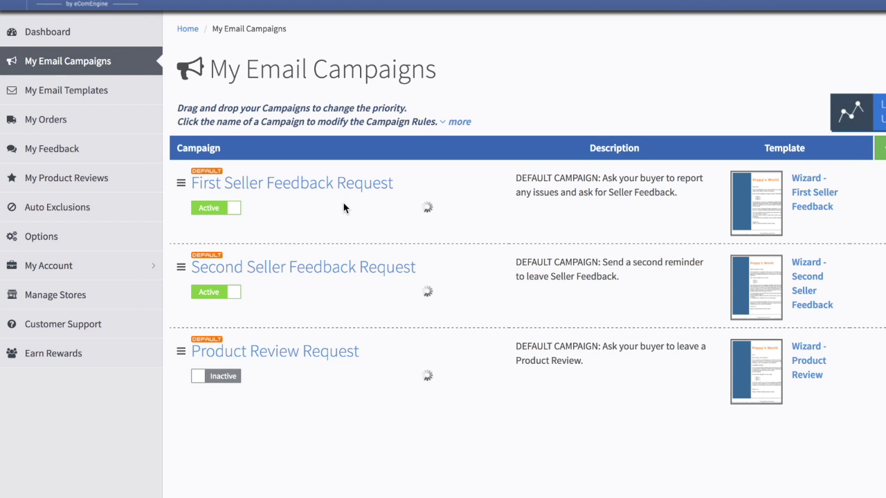
pyautogui.moveTo(415, 371)
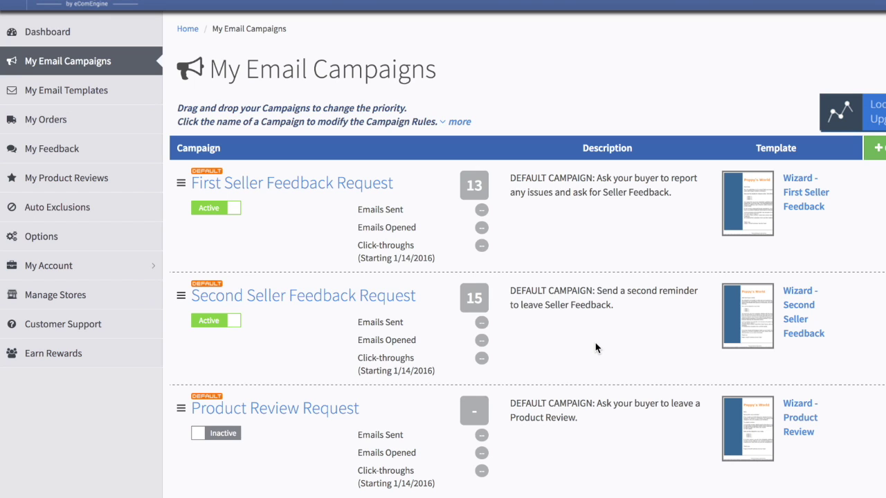
pyautogui.scroll(-1, 596, 305)
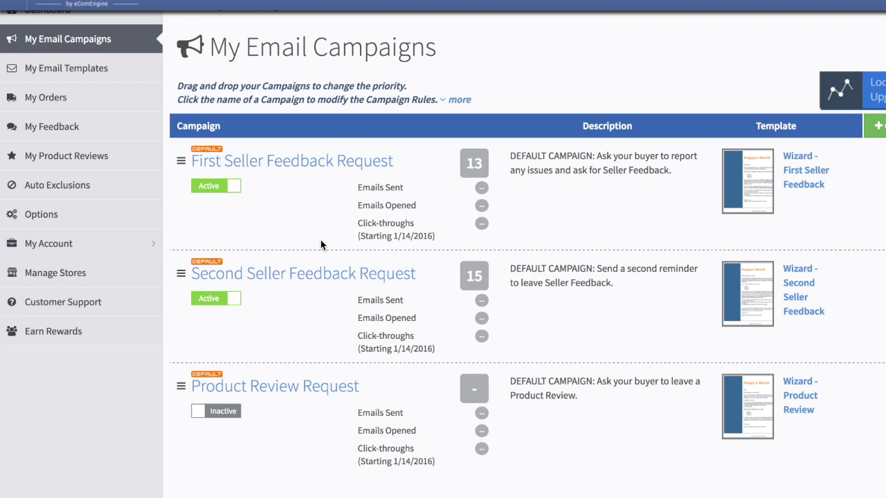
# Open My Email Templates to view the product review and seller feedback templates.
pyautogui.click(92, 76)
pyautogui.click(89, 68)
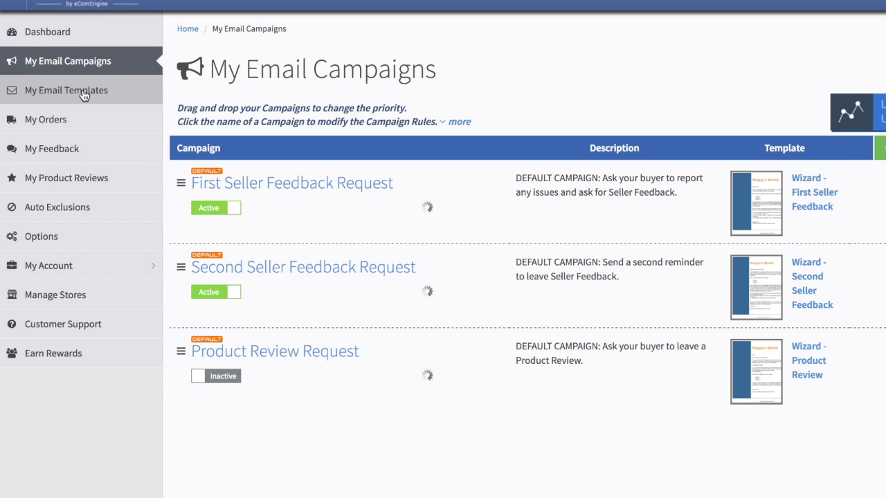
pyautogui.click(83, 95)
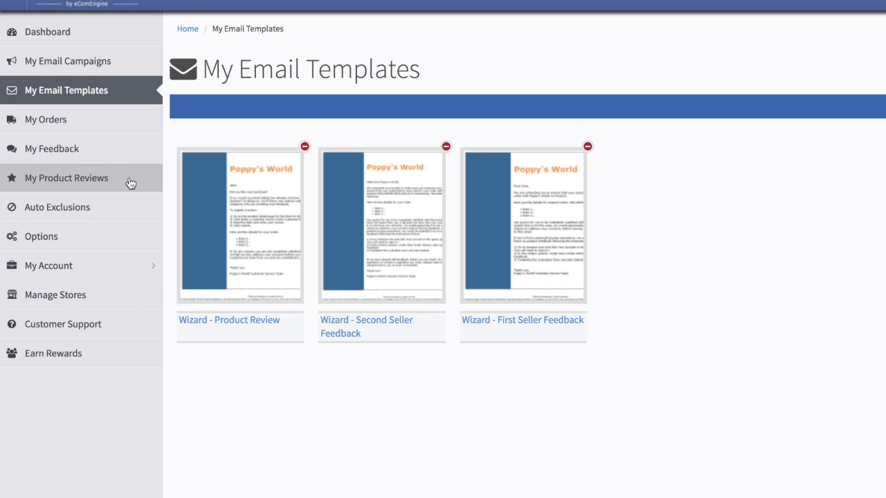
# Open My Orders and look through the order list with its delivery dates, send dates and campaigns.
pyautogui.click(58, 123)
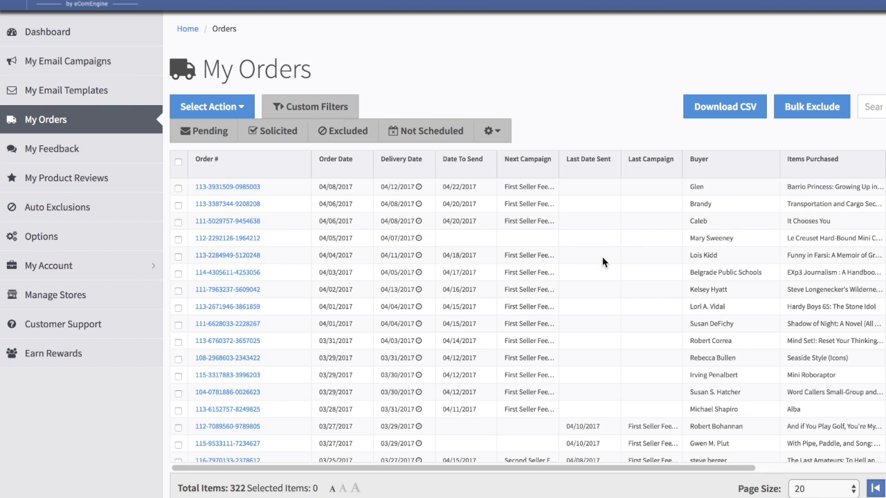
pyautogui.scroll(-5, 548, 261)
pyautogui.scroll(5, 548, 260)
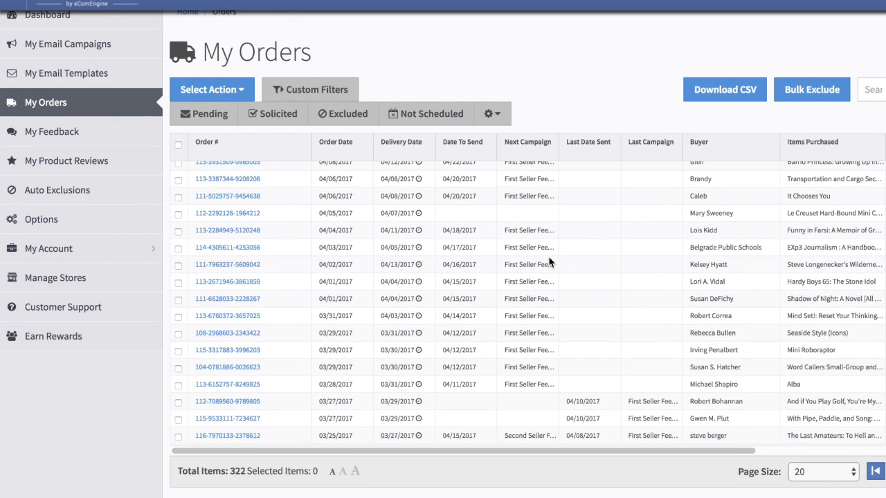
pyautogui.scroll(-3, 582, 275)
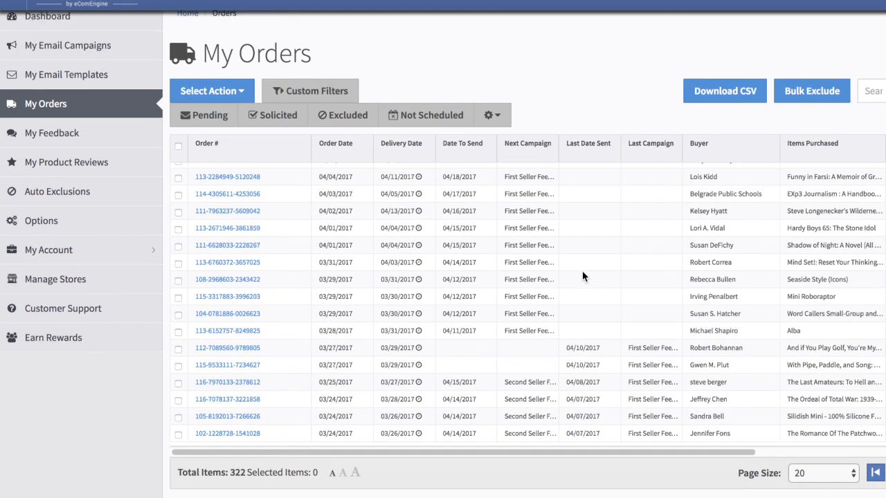
pyautogui.scroll(2, 582, 276)
pyautogui.scroll(-3, 582, 273)
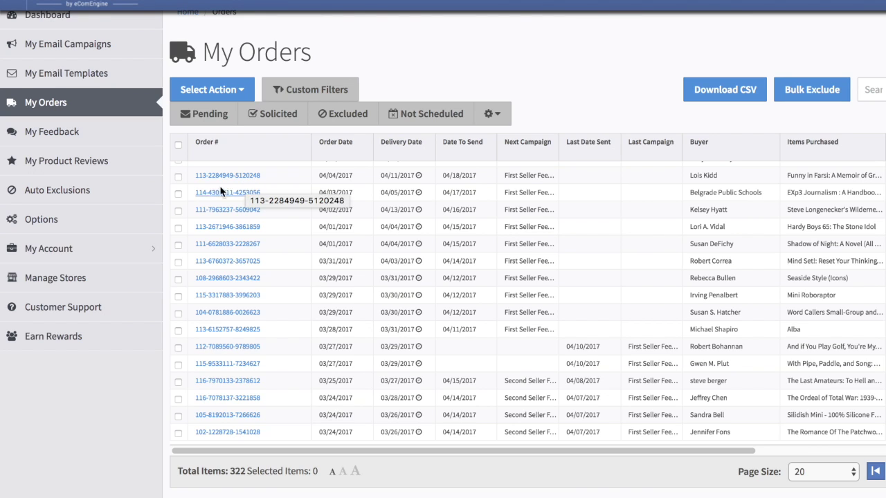
# View the actions available for the selected "Hardy Boys 65: The Stone Idol" order and clear its selection.
pyautogui.click(178, 227)
pyautogui.click(244, 91)
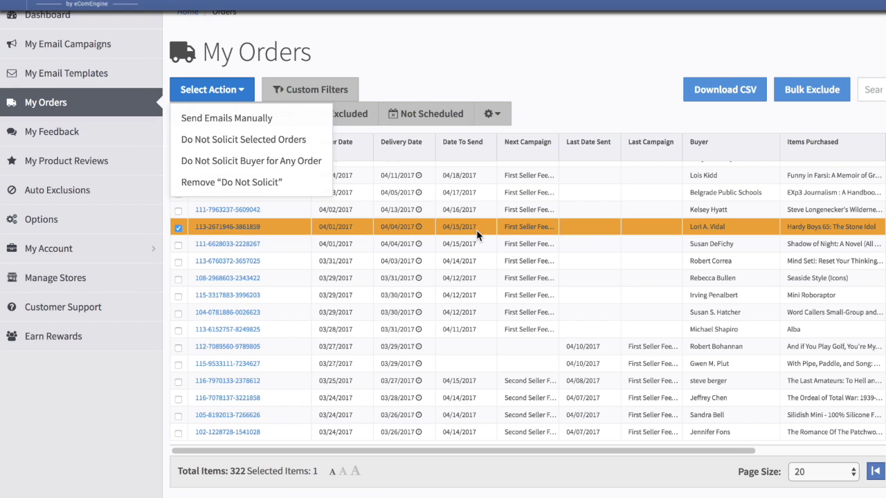
pyautogui.click(172, 229)
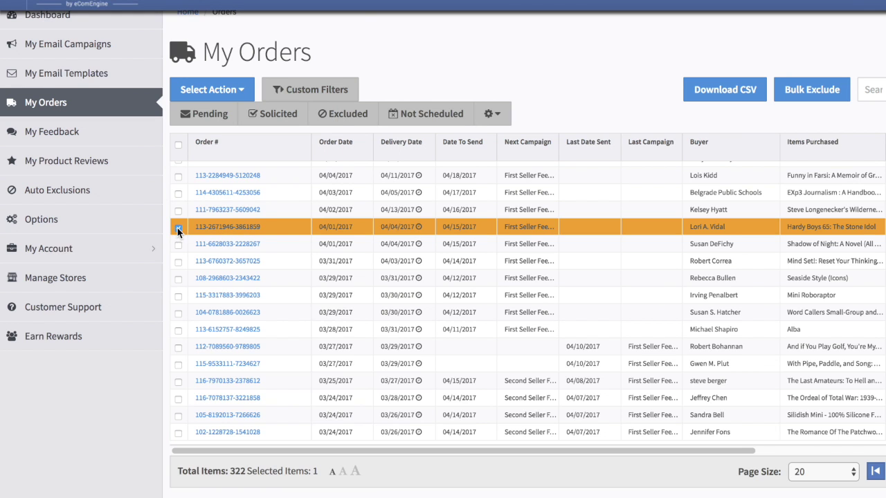
pyautogui.click(178, 229)
pyautogui.scroll(1, 138, 138)
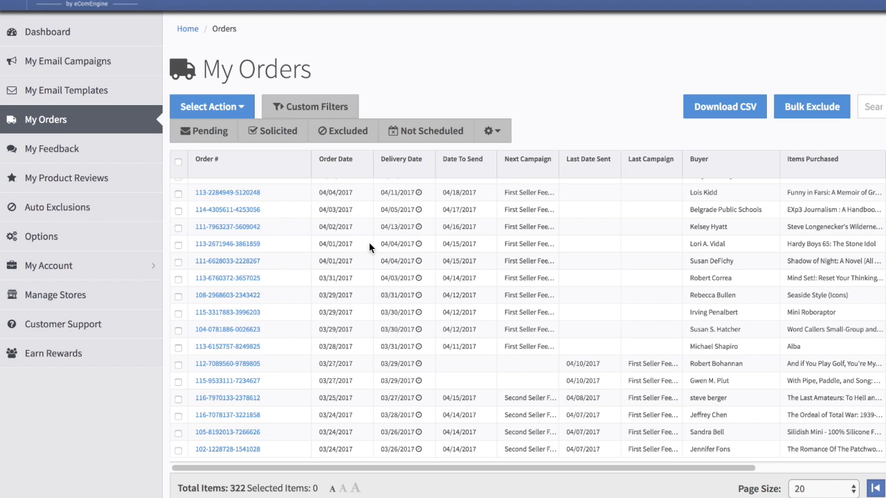
# Check the My Feedback page and return to the Dashboard to read the Orders Excluded explanation.
pyautogui.click(89, 143)
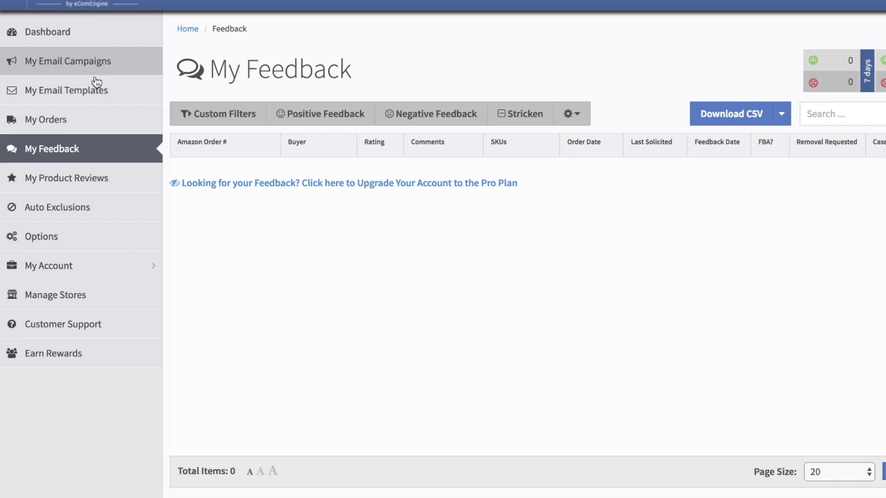
pyautogui.click(79, 94)
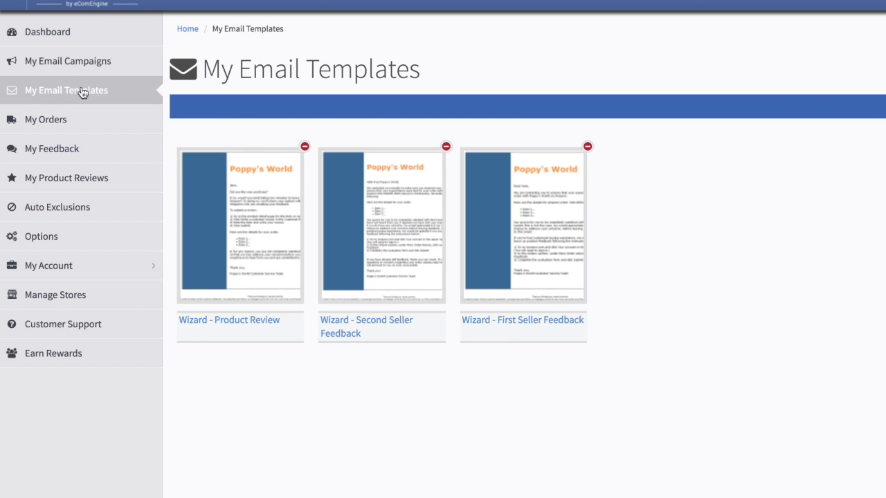
pyautogui.click(113, 65)
pyautogui.click(57, 36)
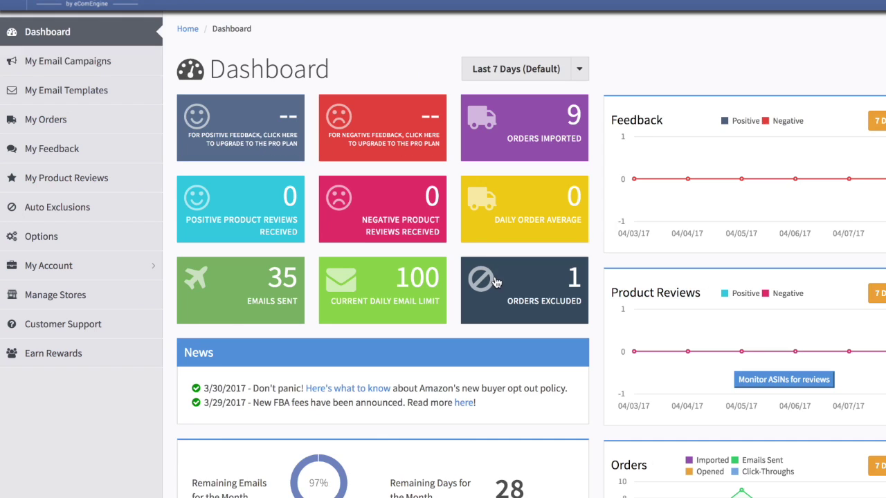
pyautogui.moveTo(496, 282)
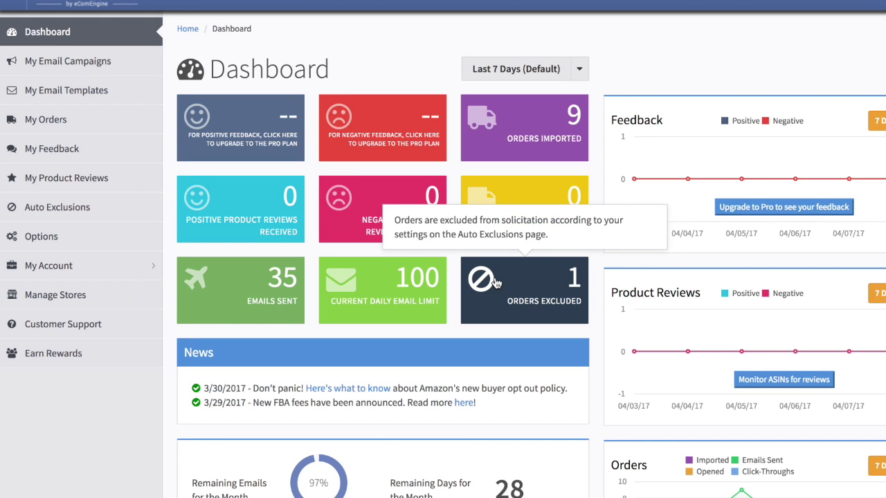